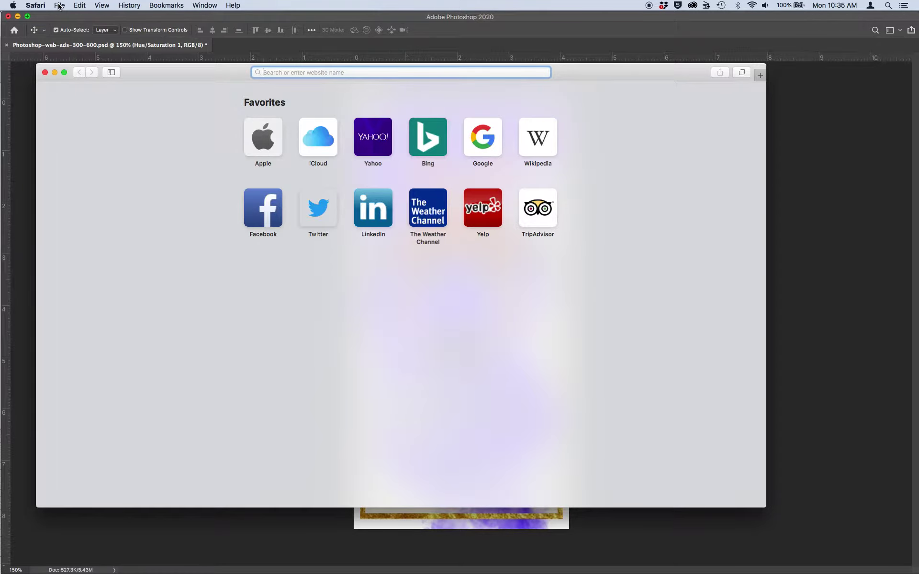
Open Photoshop_300x600_animated.gif from the 2_GIF Animation folder in a new Safari tab
{"action": "left_click", "coordinate": [59, 6]}
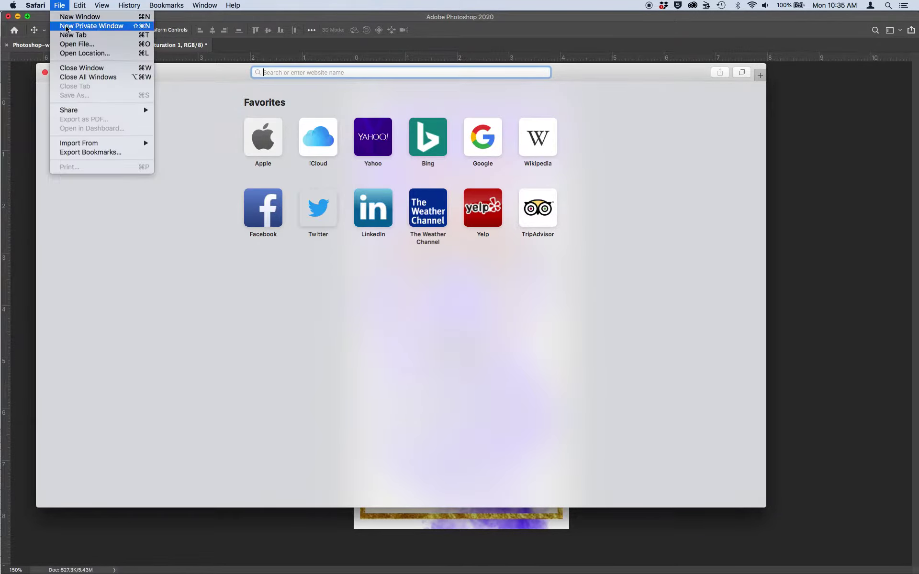
{"action": "left_click", "coordinate": [66, 44]}
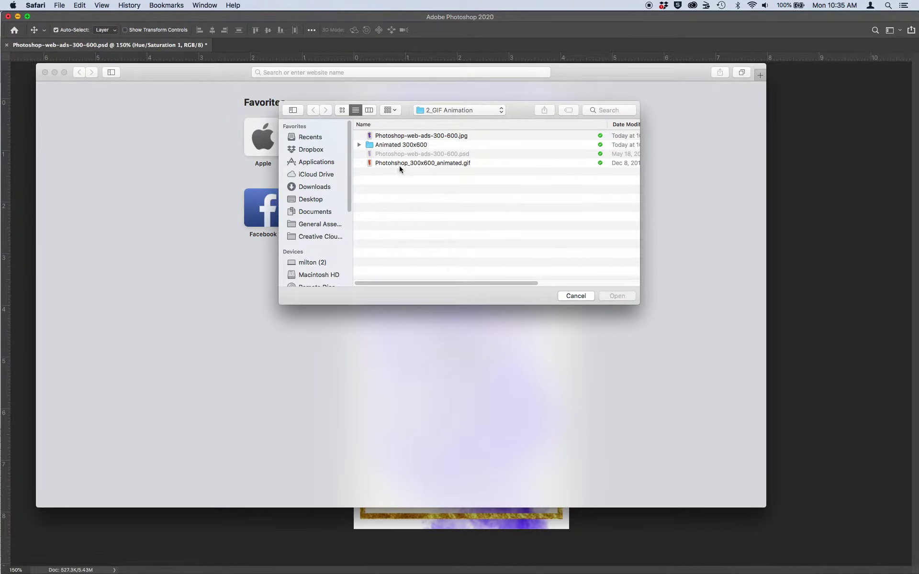
{"action": "left_click", "coordinate": [454, 164]}
{"action": "left_click", "coordinate": [623, 297]}
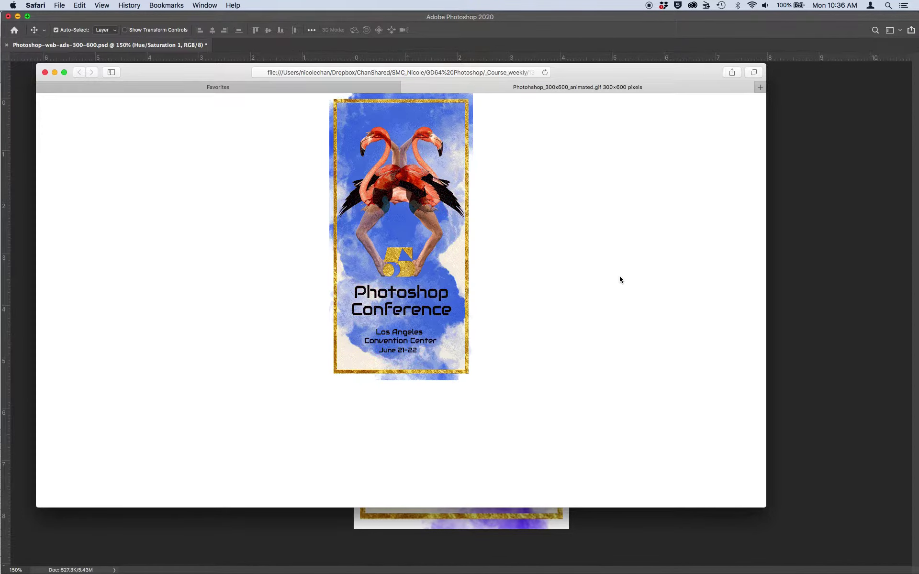
Back in Photoshop, collapse the frame group and select the smoke effect's Hue/Saturation 1 layer
{"action": "left_click", "coordinate": [598, 547]}
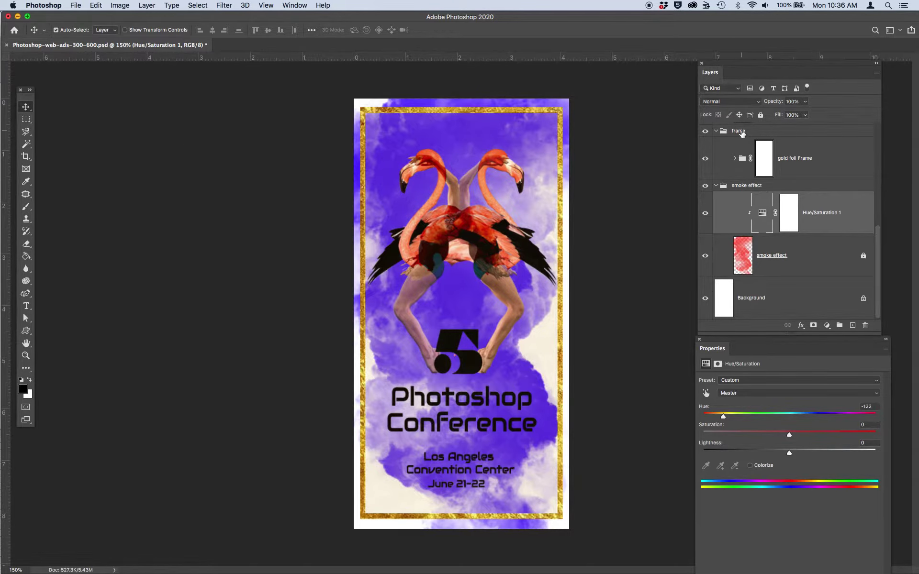
{"action": "left_click", "coordinate": [716, 131]}
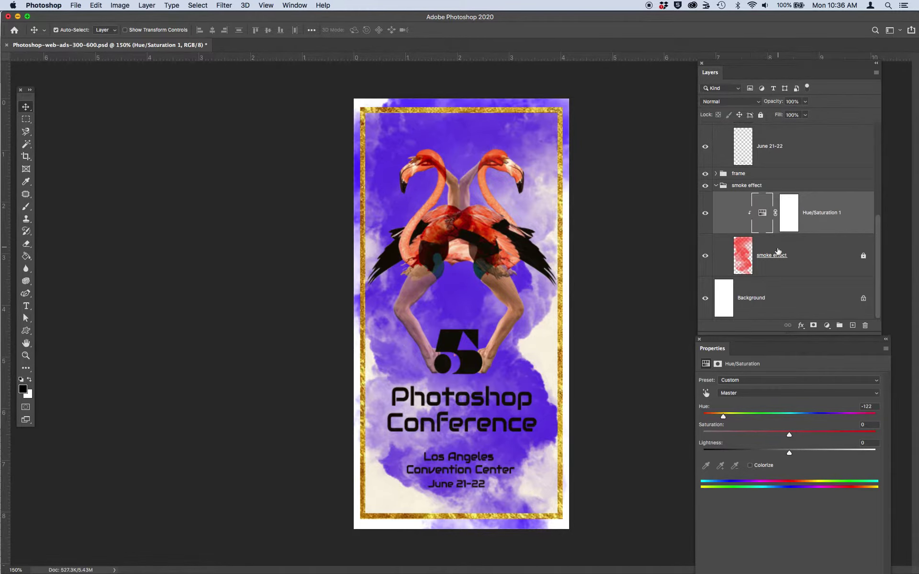
{"action": "left_click", "coordinate": [778, 270]}
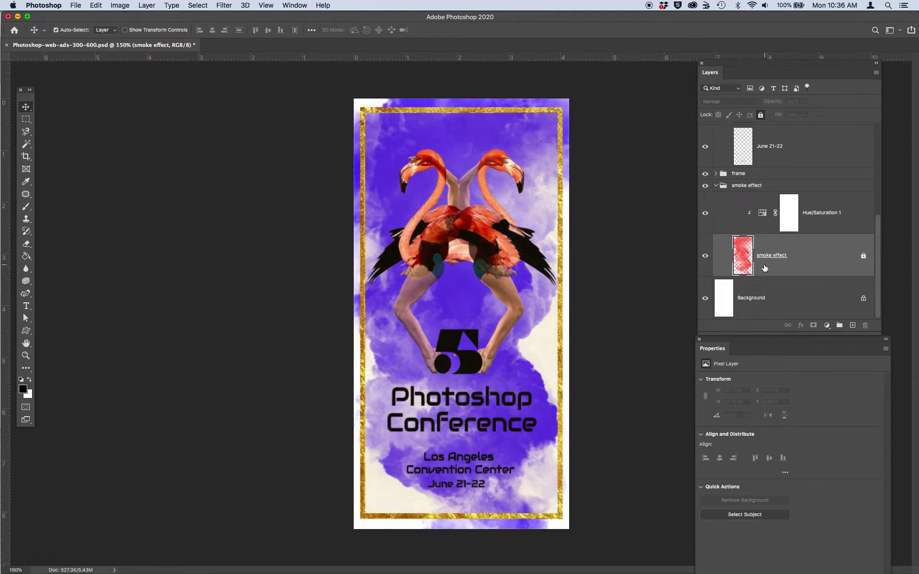
{"action": "left_click", "coordinate": [827, 227]}
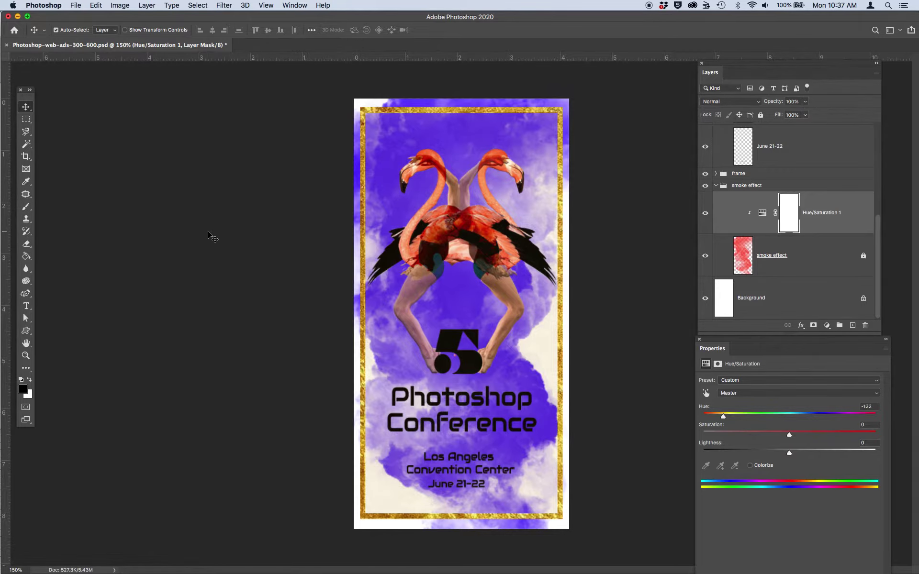
In Save for Web (Legacy), choose JPEG Low and the quality 25 preview
{"action": "left_click", "coordinate": [76, 5]}
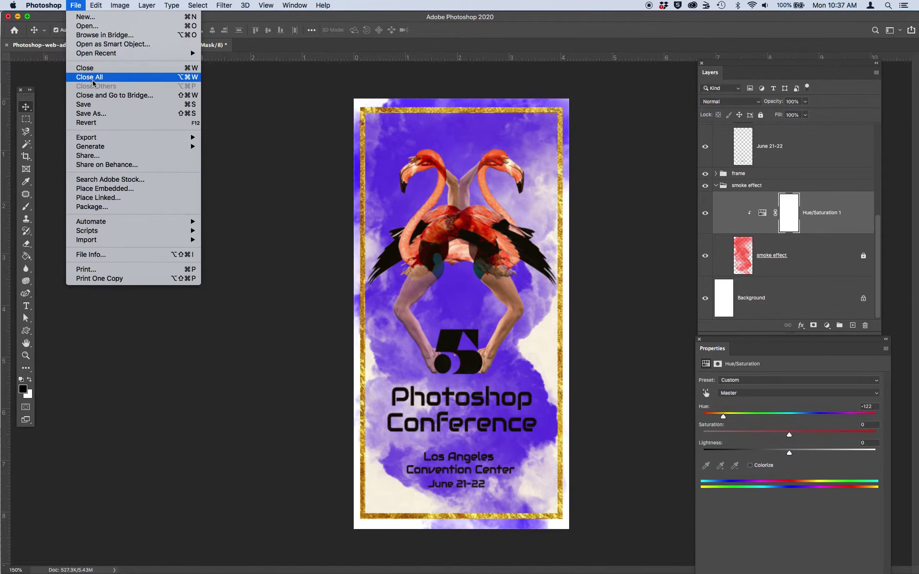
{"action": "mouse_move", "coordinate": [100, 138]}
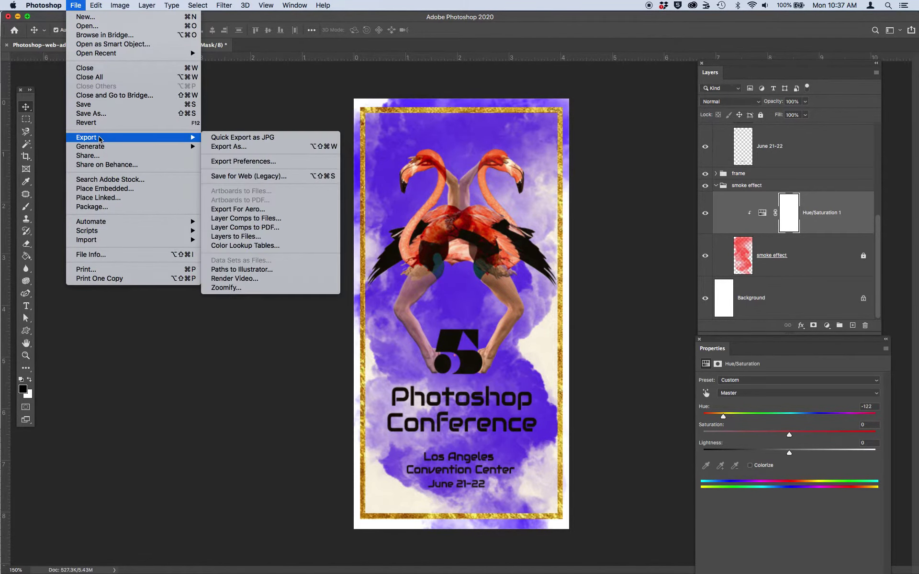
{"action": "left_click", "coordinate": [240, 176]}
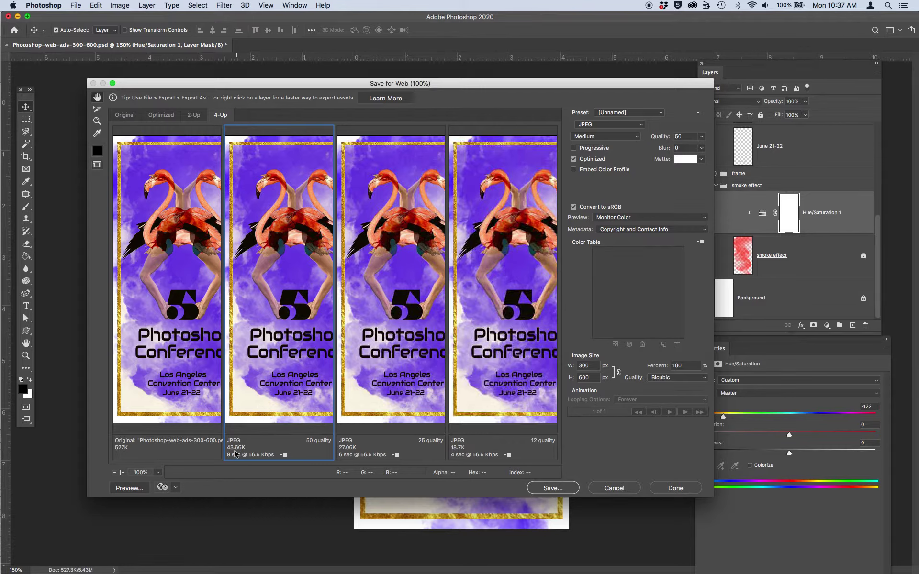
{"action": "left_click", "coordinate": [635, 139]}
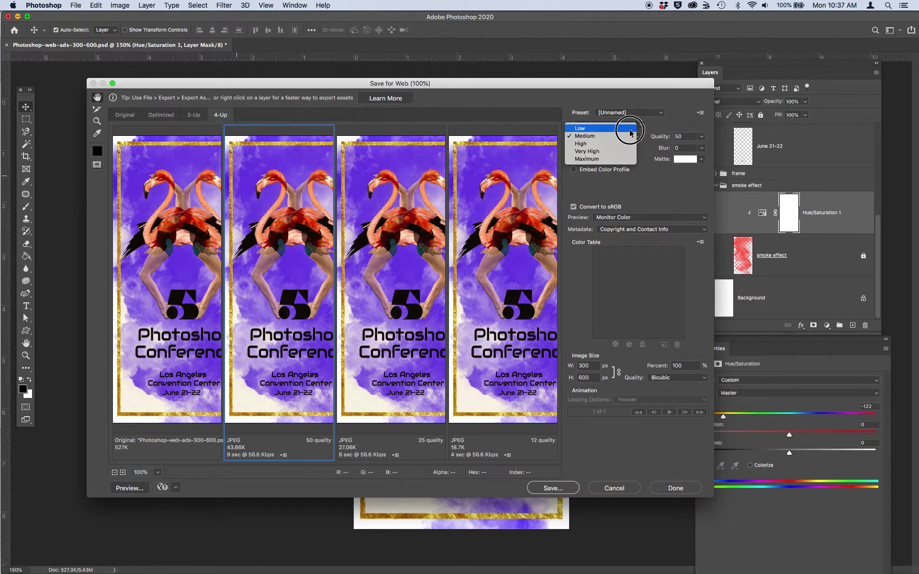
{"action": "left_click", "coordinate": [627, 128]}
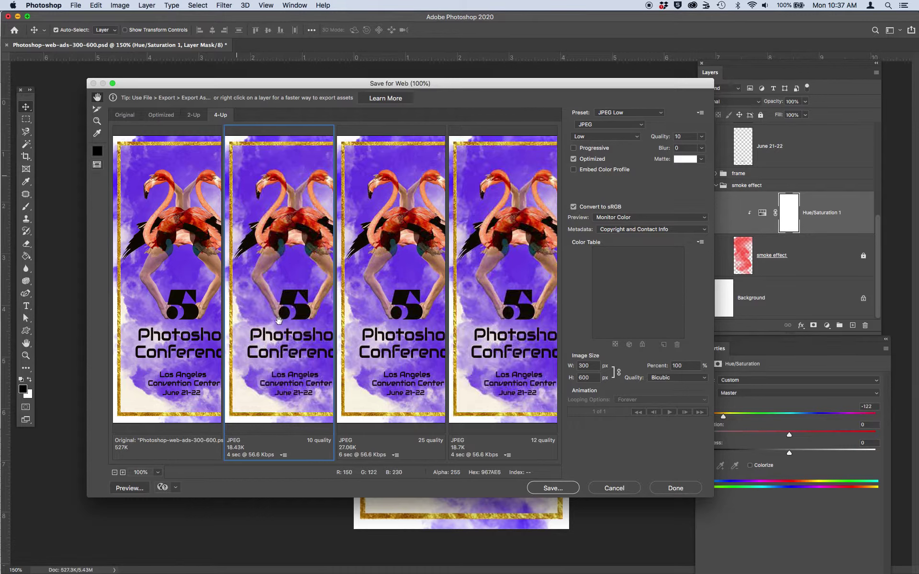
{"action": "left_click", "coordinate": [382, 327]}
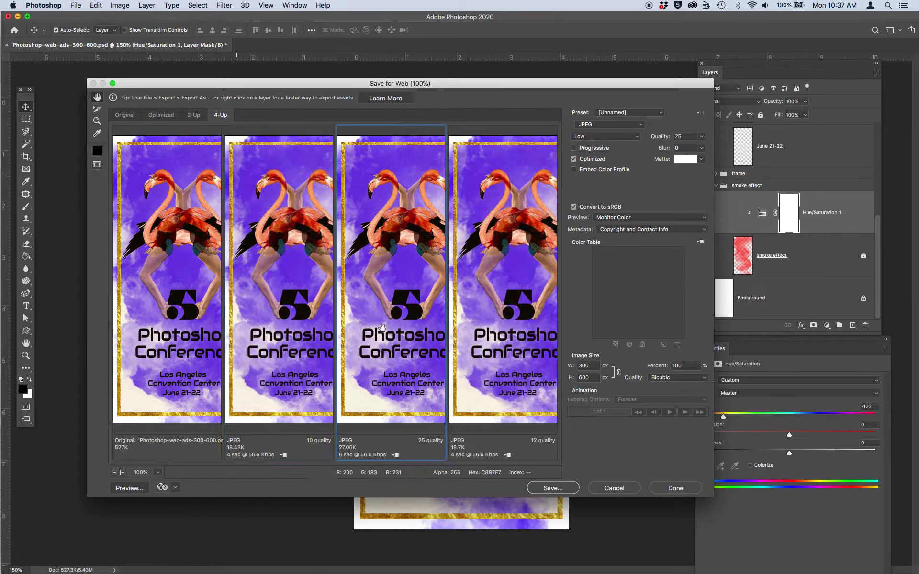
Save it as Photoshop-web-ads-300-600_1.jpg in the Animated 300x600 folder
{"action": "left_click", "coordinate": [556, 492]}
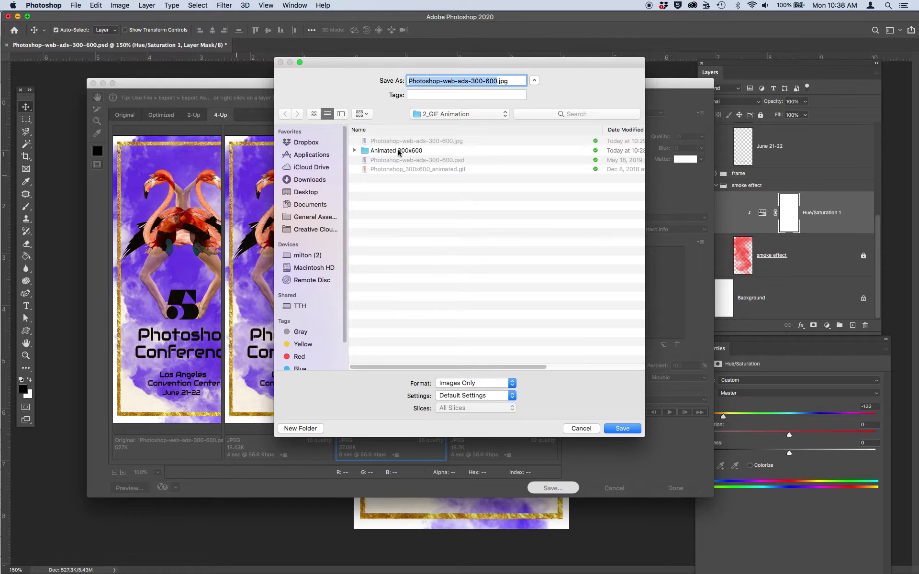
{"action": "left_click", "coordinate": [398, 152]}
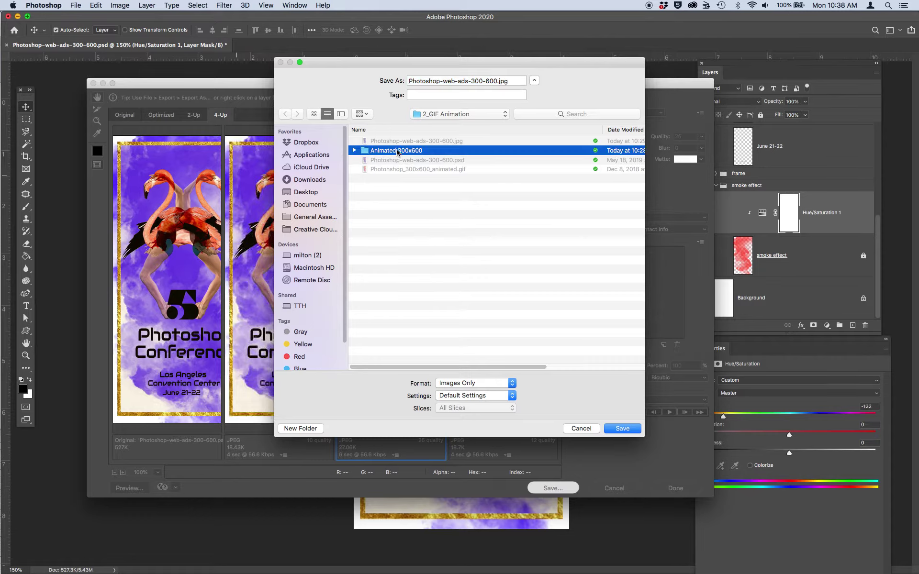
{"action": "double_click", "coordinate": [399, 152]}
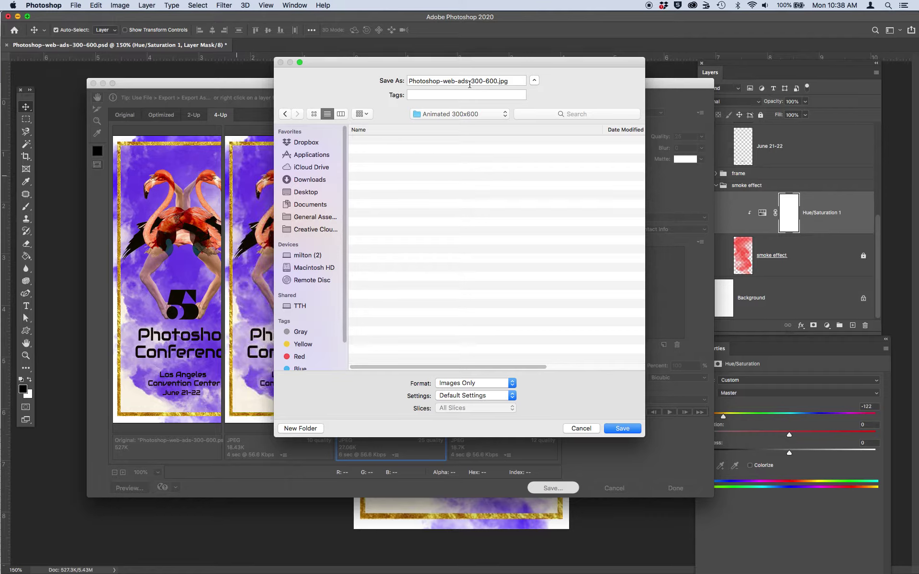
{"action": "left_click", "coordinate": [497, 80]}
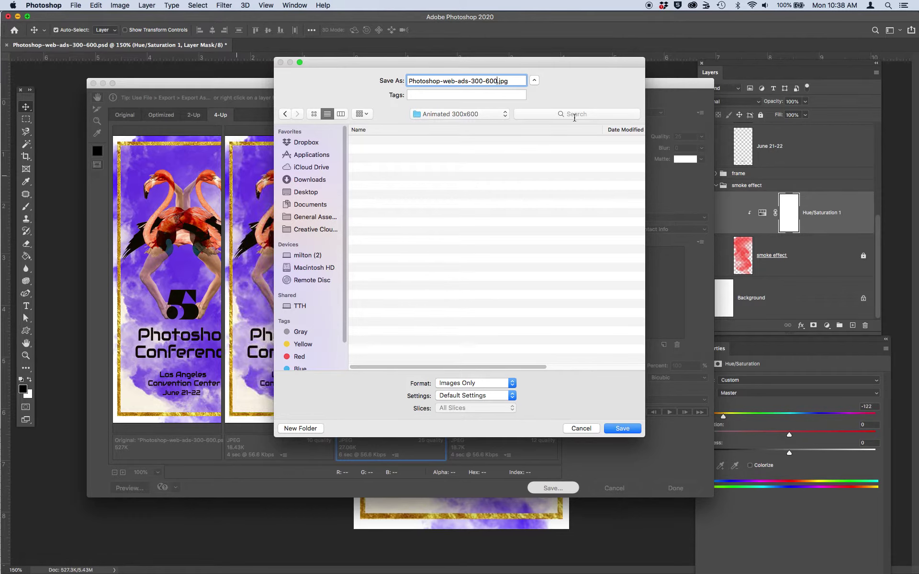
{"action": "type", "text": "_1"}
{"action": "key", "text": "Return"}
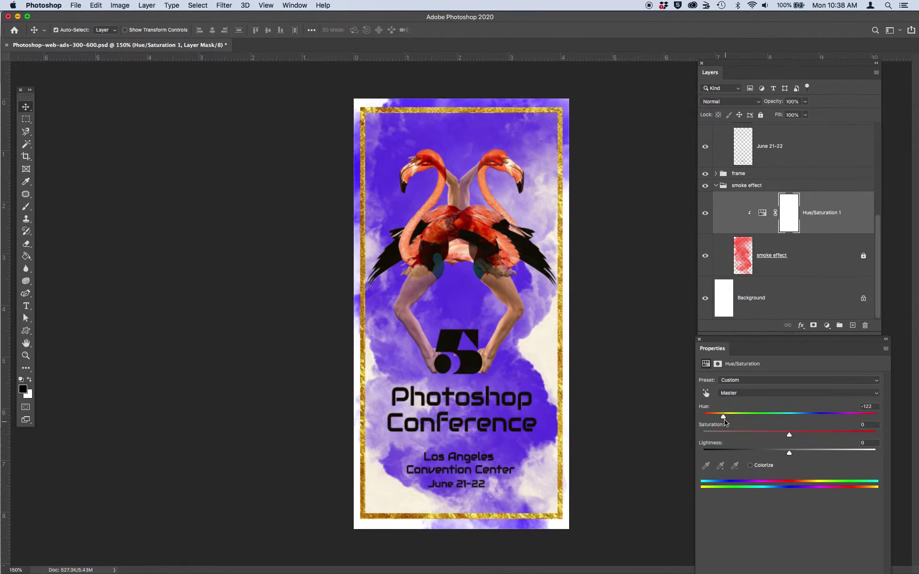
Shift the smoke hue to -55 for pink and reopen Save for Web (Legacy)
{"action": "left_click_drag", "start_coordinate": [725, 420], "coordinate": [748, 419]}
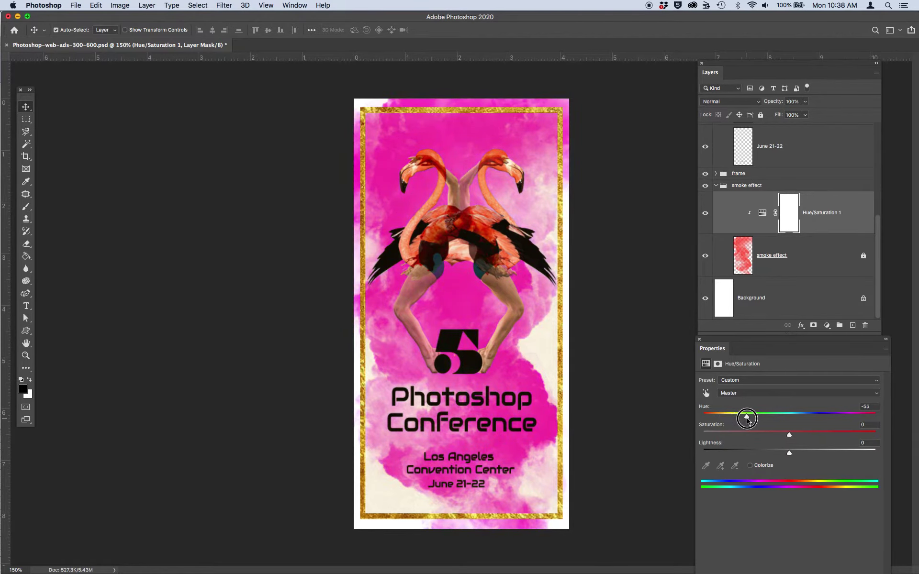
{"action": "left_click", "coordinate": [76, 5]}
{"action": "mouse_move", "coordinate": [97, 139]}
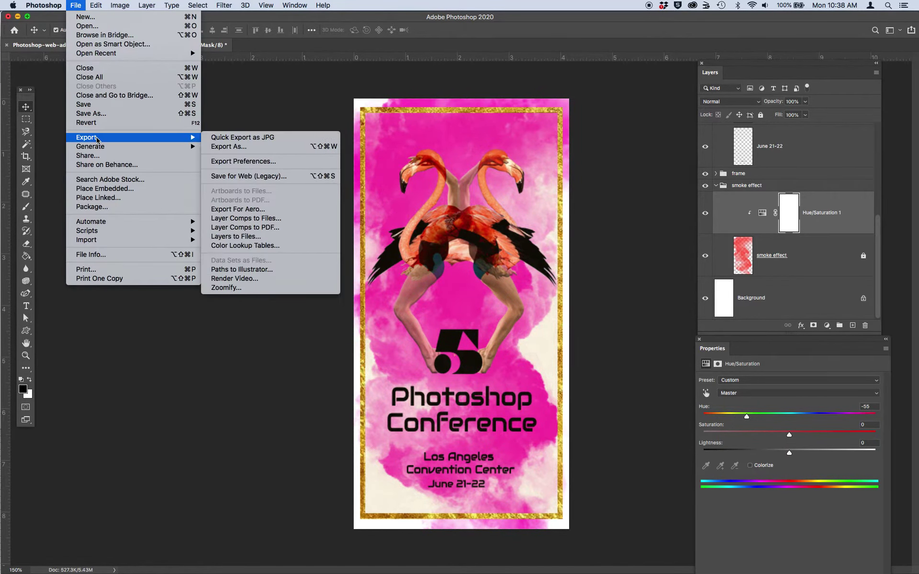
{"action": "left_click", "coordinate": [227, 176]}
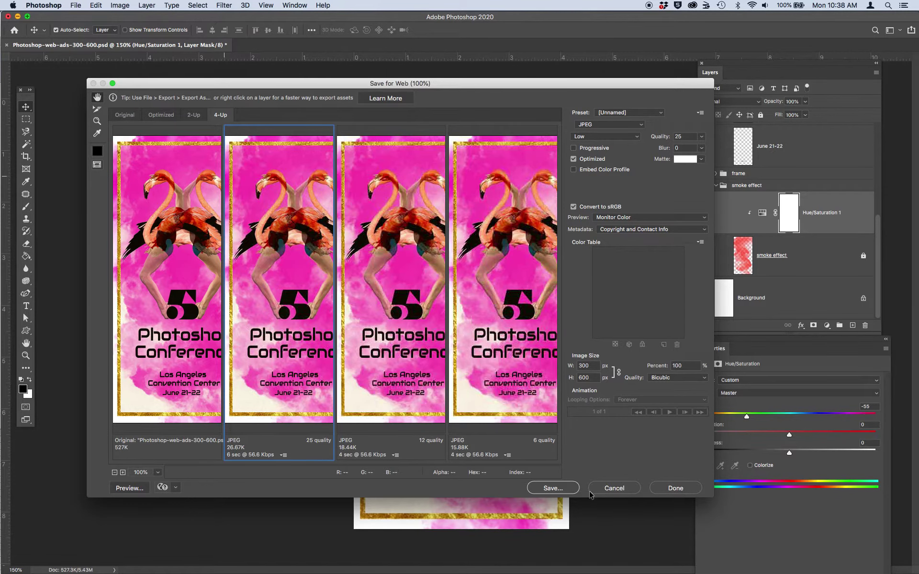
Save the pink version as Photoshop-web-ads-300-600_2.jpg
{"action": "left_click", "coordinate": [559, 493]}
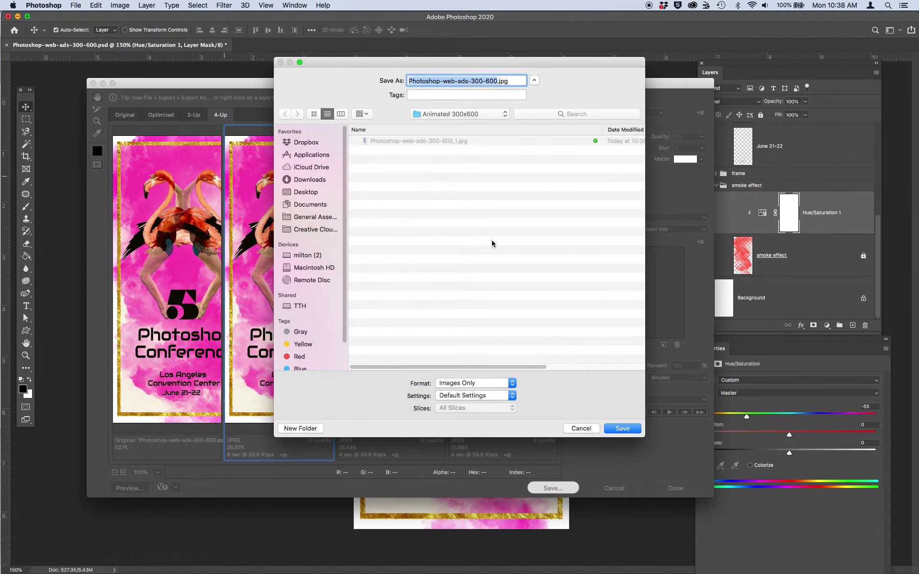
{"action": "key", "text": "Right"}
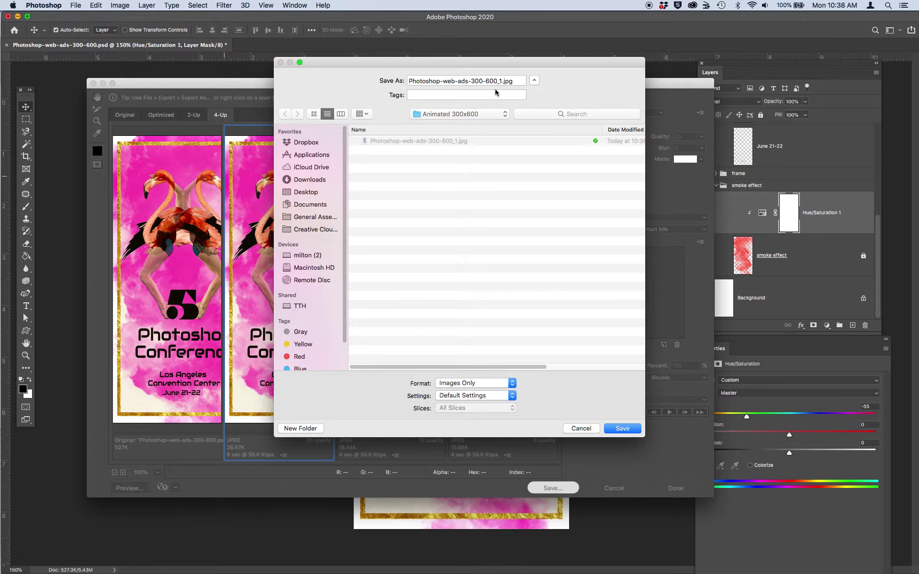
{"action": "type", "text": "_1"}
{"action": "key", "text": "BackSpace"}
{"action": "type", "text": "2"}
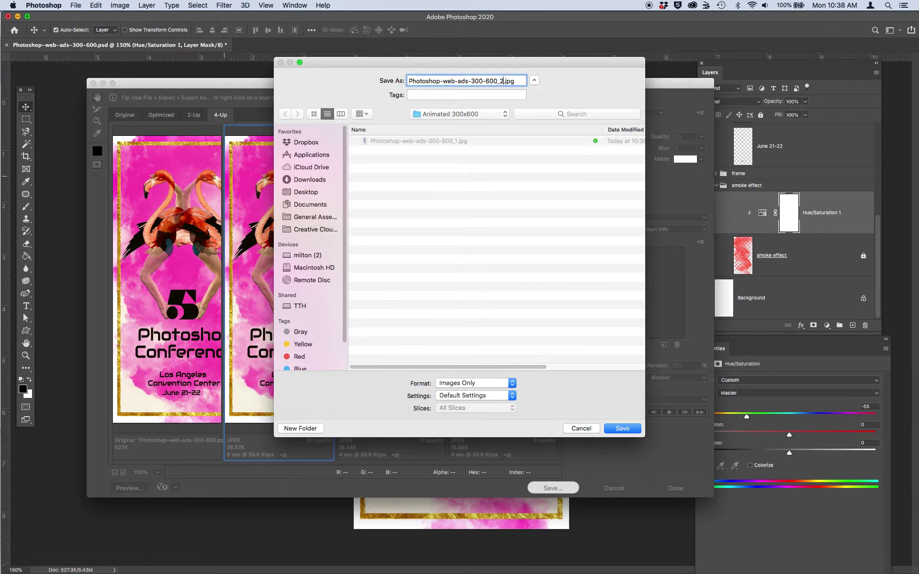
{"action": "left_click", "coordinate": [620, 430]}
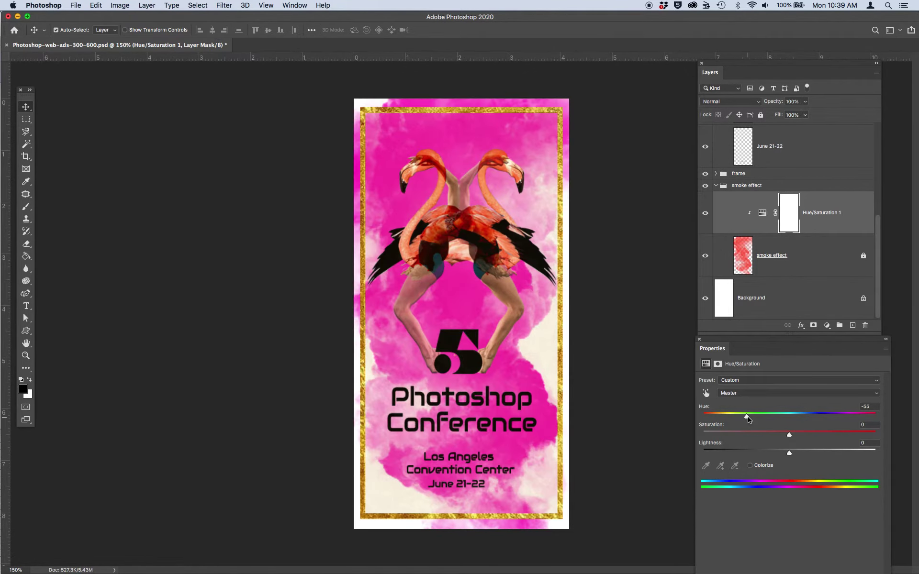
Shift the smoke hue to +24 for orange-yellow and reopen Save for Web (Legacy)
{"action": "left_click_drag", "start_coordinate": [747, 419], "coordinate": [810, 420]}
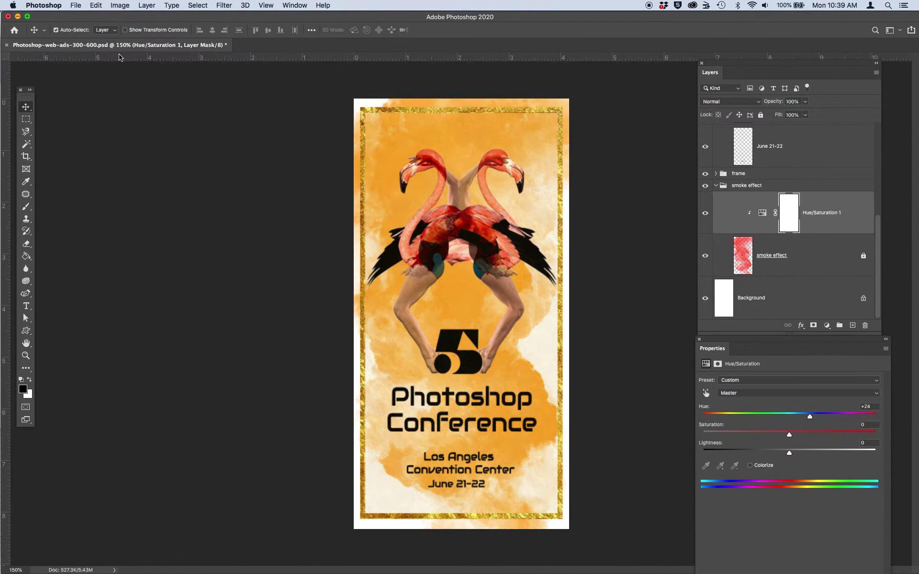
{"action": "left_click", "coordinate": [76, 6]}
{"action": "mouse_move", "coordinate": [105, 138]}
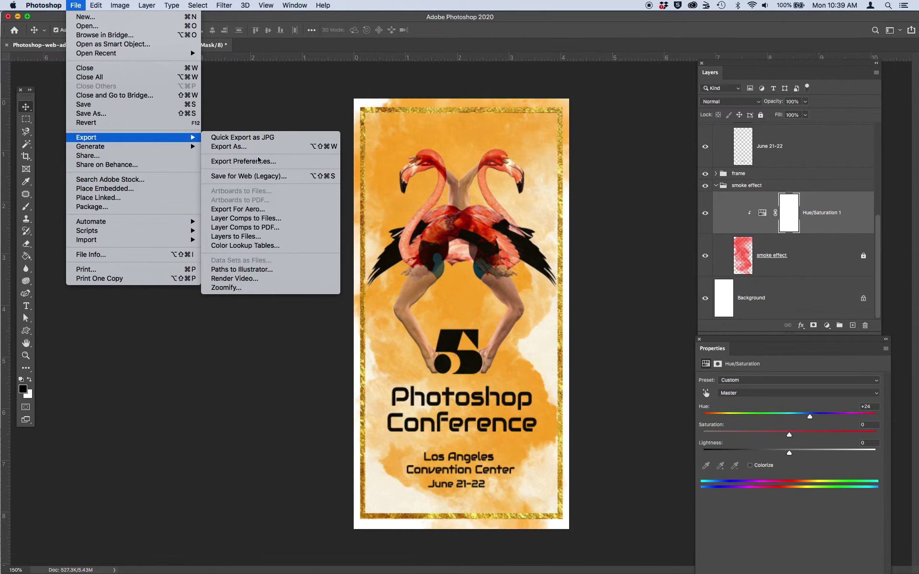
{"action": "left_click", "coordinate": [266, 176]}
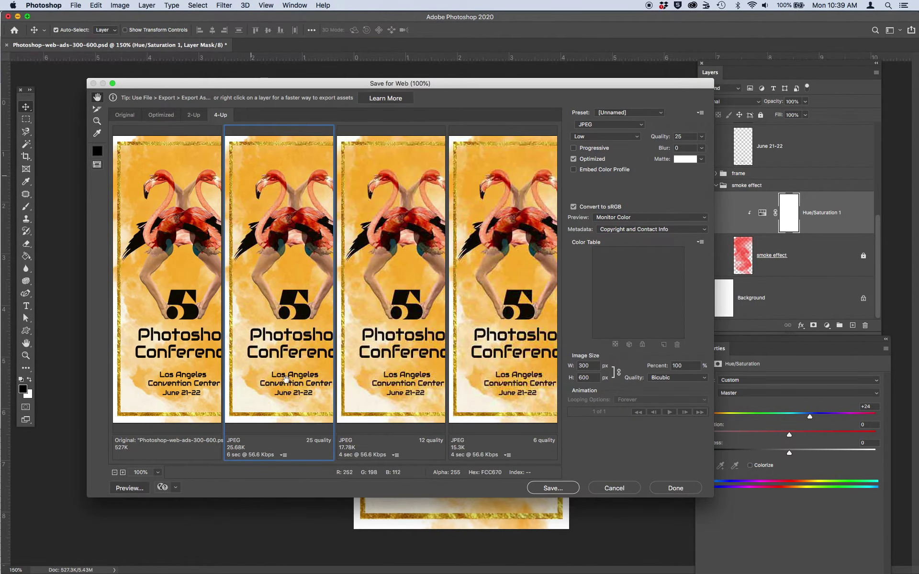
Start saving and rename the file to Photoshop-web-ads-300-600_3.jpg
{"action": "left_click", "coordinate": [553, 489]}
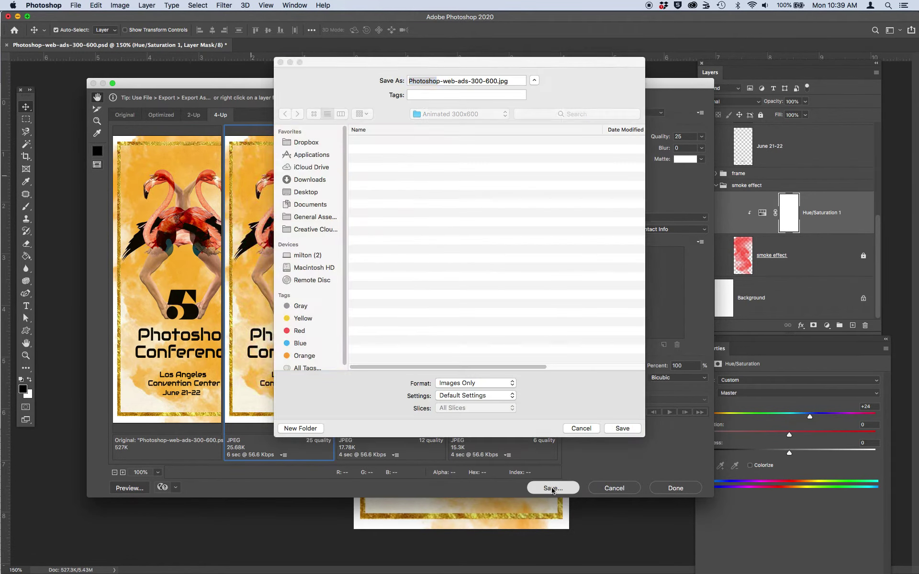
{"action": "left_click", "coordinate": [501, 82]}
{"action": "key", "text": "BackSpace"}
{"action": "type", "text": "3"}
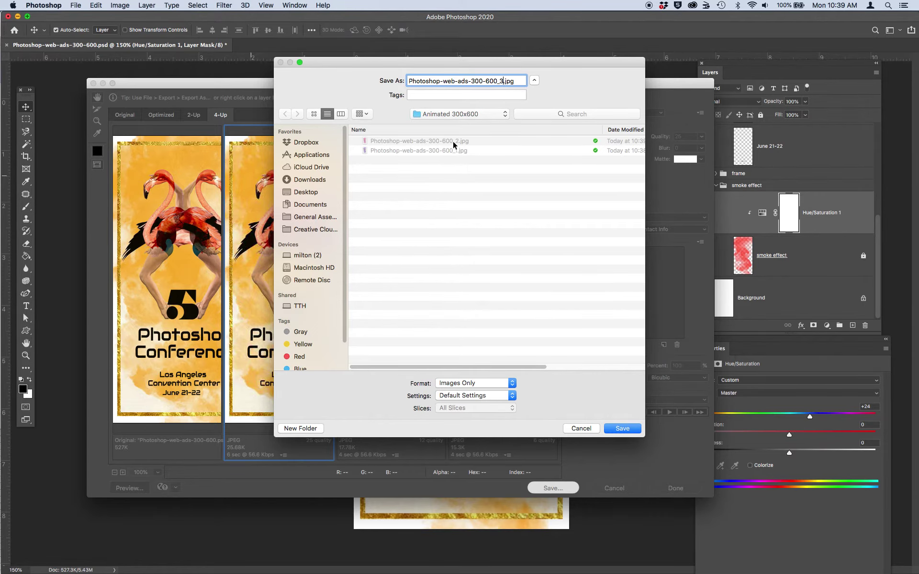
Save the orange _3.jpg, then shift the smoke hue to +72 for yellow-green
{"action": "left_click", "coordinate": [622, 428]}
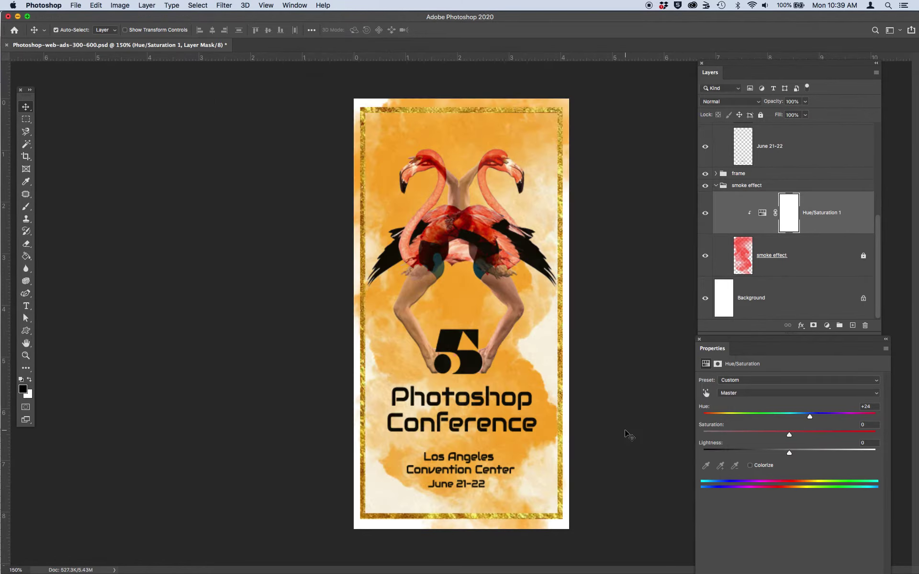
{"action": "left_click_drag", "start_coordinate": [810, 417], "coordinate": [838, 418]}
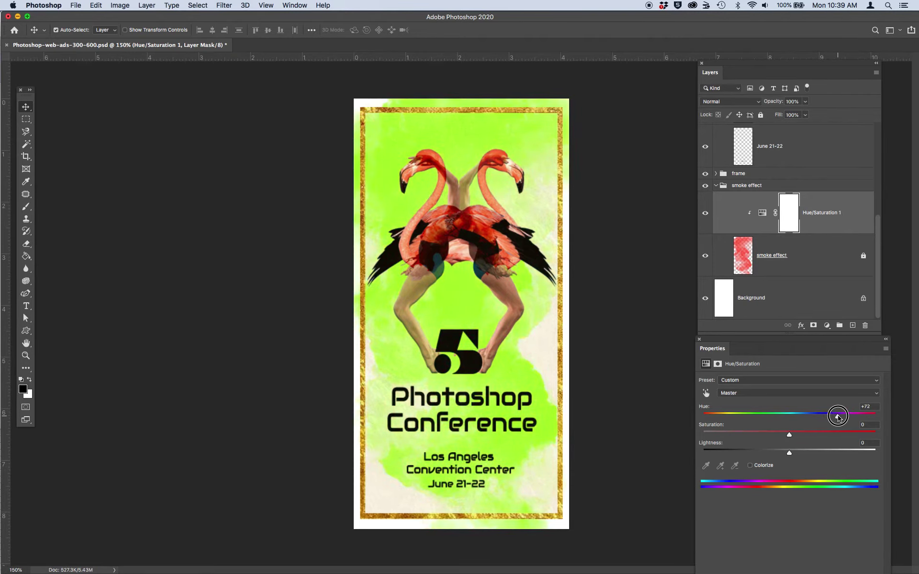
{"action": "left_click", "coordinate": [76, 5]}
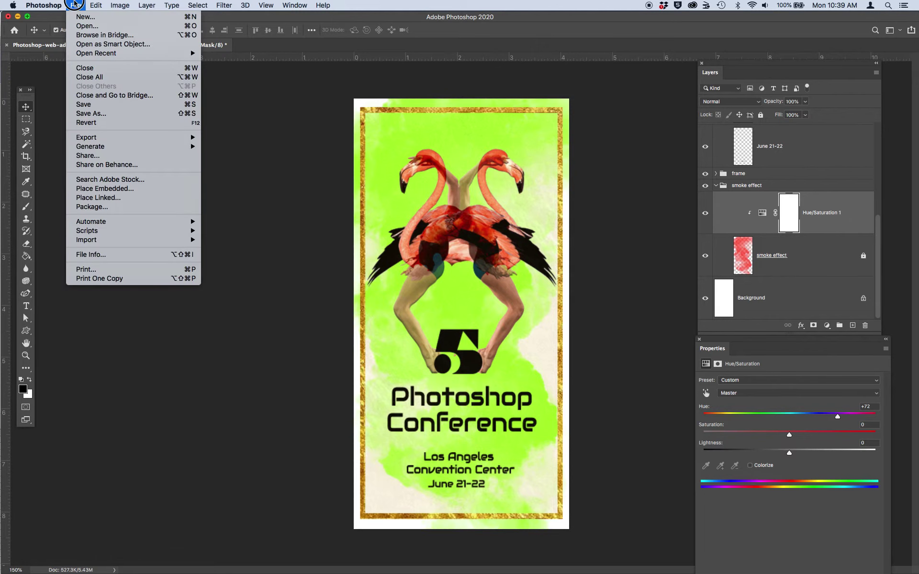
{"action": "mouse_move", "coordinate": [103, 140]}
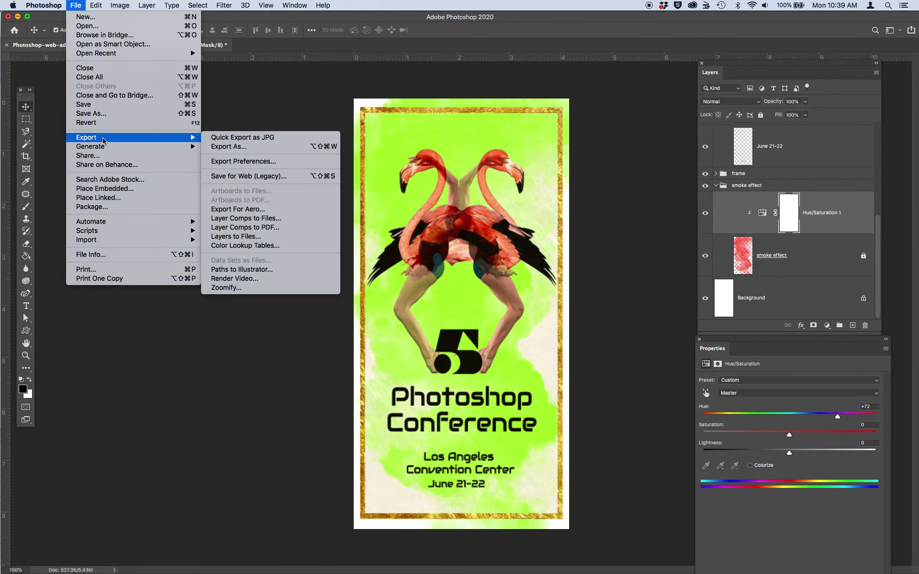
{"action": "left_click", "coordinate": [244, 176]}
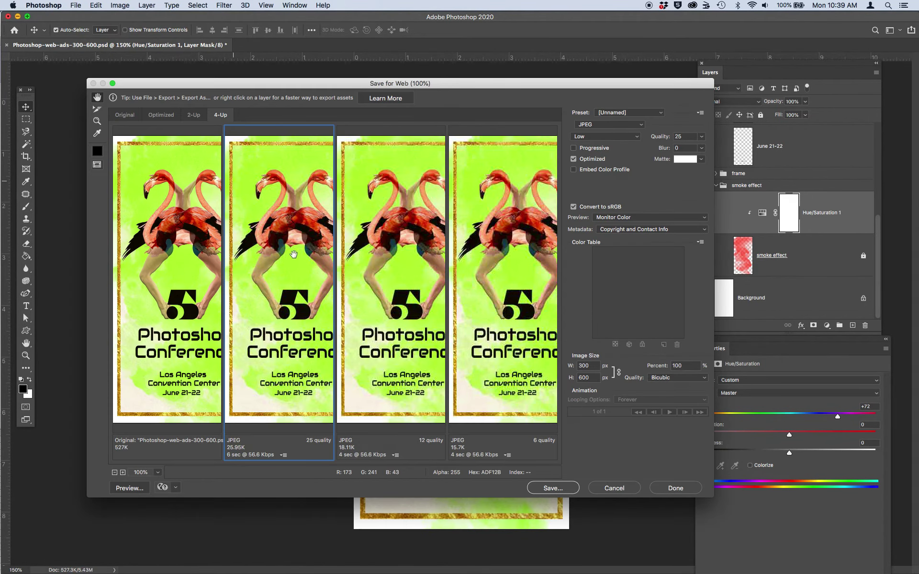
Save the yellow-green version as Photoshop-web-ads-300-600_4.jpg
{"action": "left_click", "coordinate": [553, 488]}
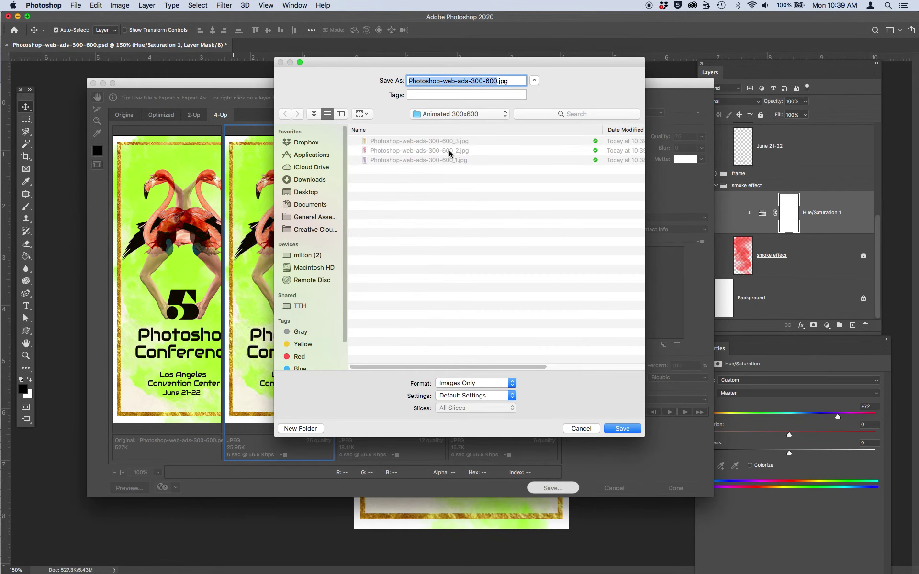
{"action": "left_click", "coordinate": [449, 142]}
{"action": "left_click", "coordinate": [504, 83]}
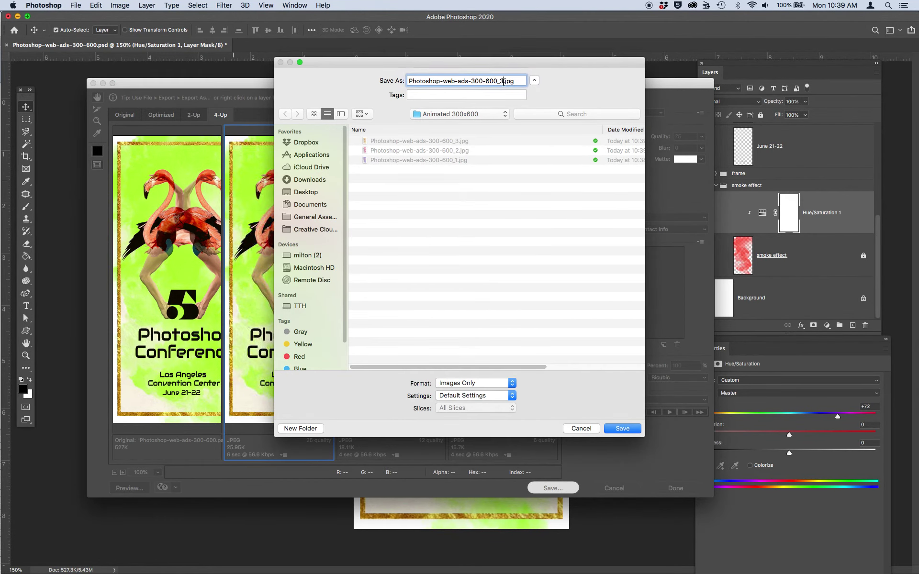
{"action": "key", "text": "BackSpace"}
{"action": "type", "text": "4"}
{"action": "key", "text": "Return"}
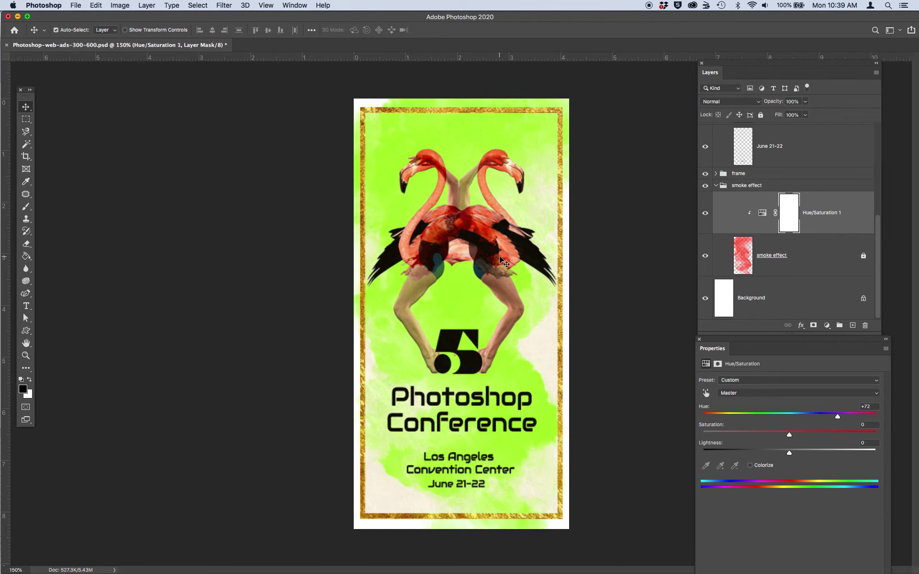
Shift the smoke hue to +147 for mint and reopen Save for Web (Legacy)
{"action": "left_click_drag", "start_coordinate": [837, 416], "coordinate": [865, 417]}
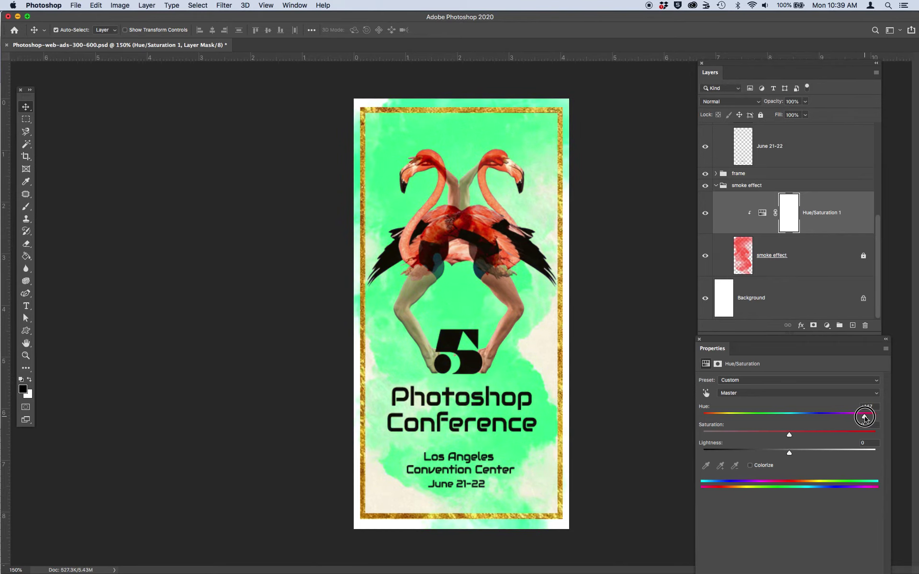
{"action": "left_click", "coordinate": [78, 5]}
{"action": "mouse_move", "coordinate": [99, 139]}
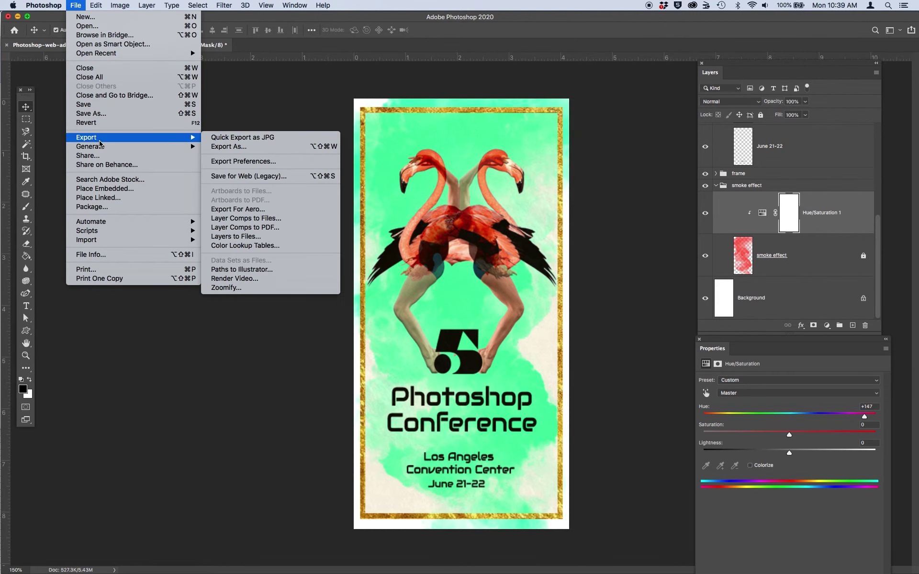
{"action": "left_click", "coordinate": [226, 177]}
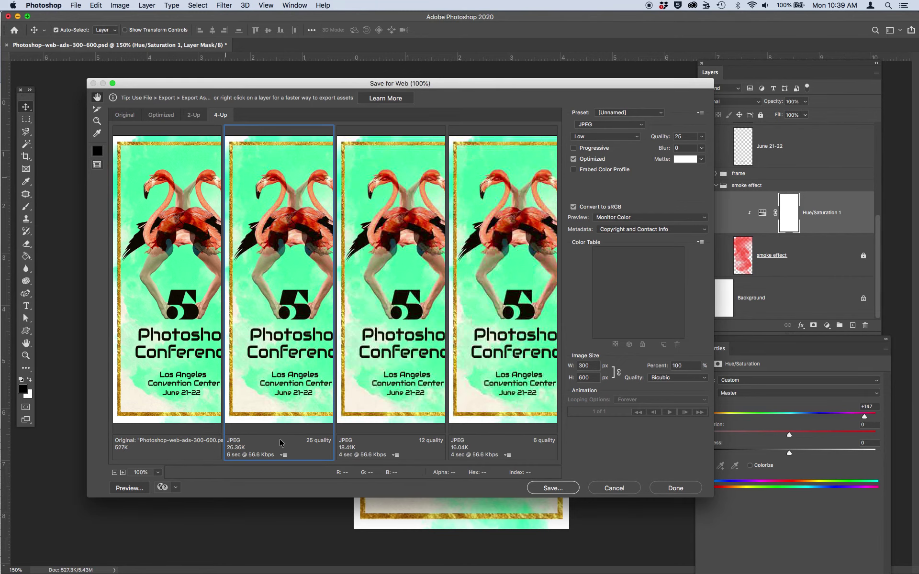
Save the mint version under the name Photoshop-web-ads-300-600_5.jpg
{"action": "left_click", "coordinate": [553, 488]}
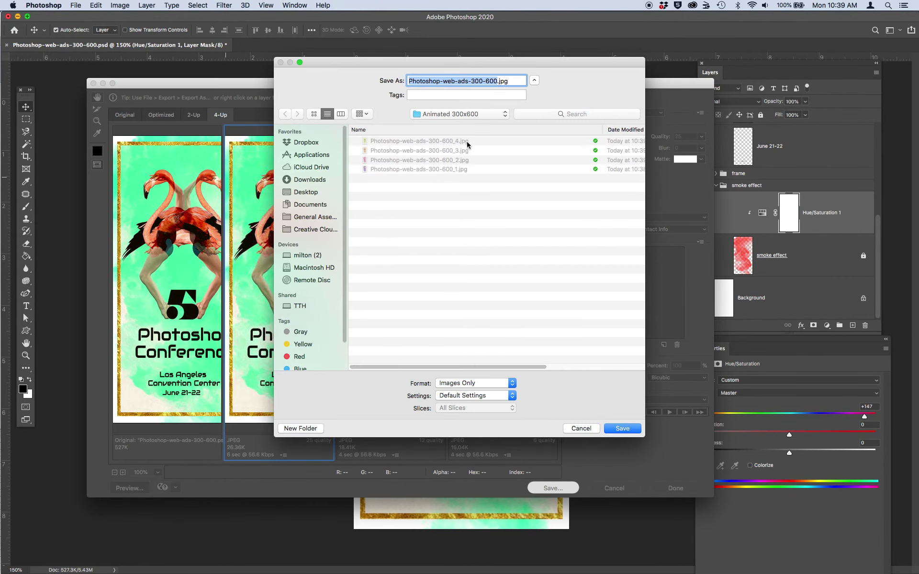
{"action": "left_click", "coordinate": [467, 143]}
{"action": "left_click", "coordinate": [504, 80]}
{"action": "key", "text": "BackSpace"}
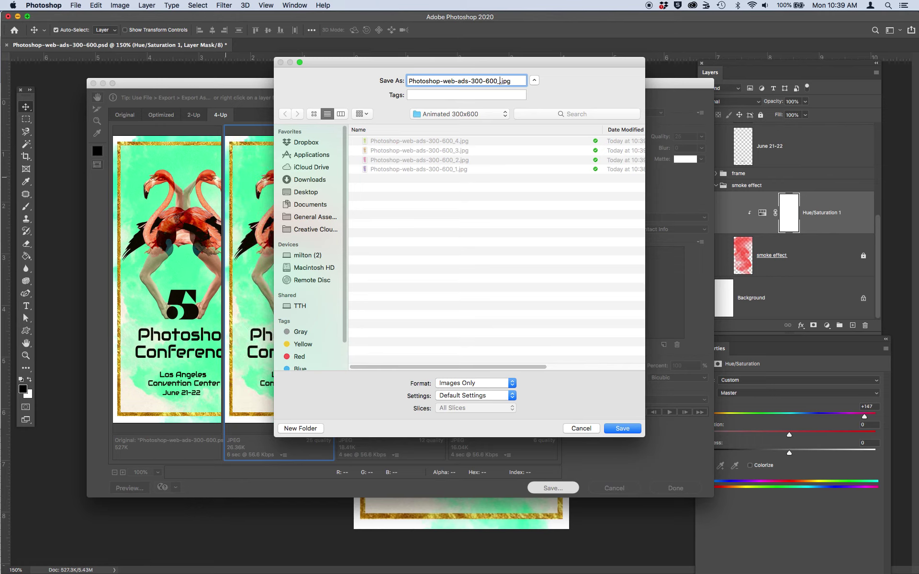
{"action": "type", "text": "5"}
{"action": "key", "text": "Return"}
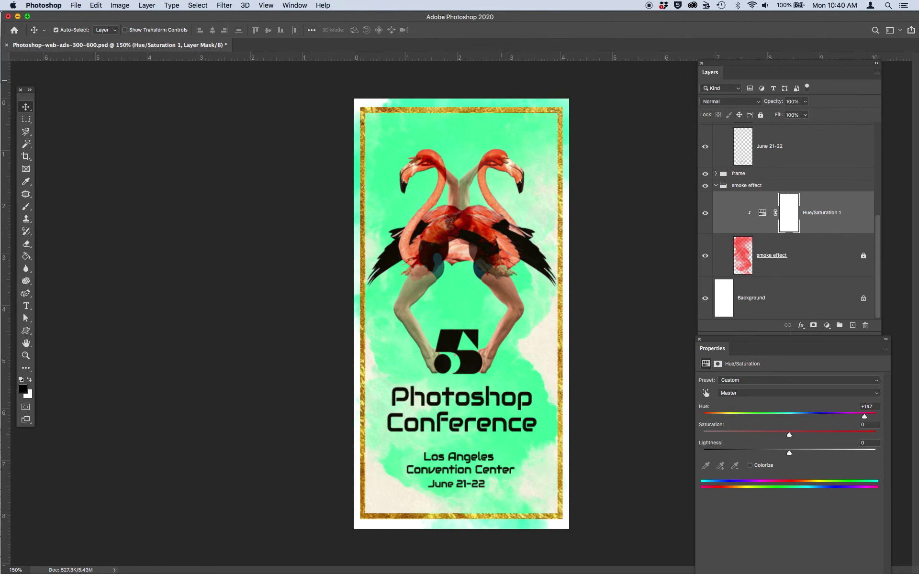